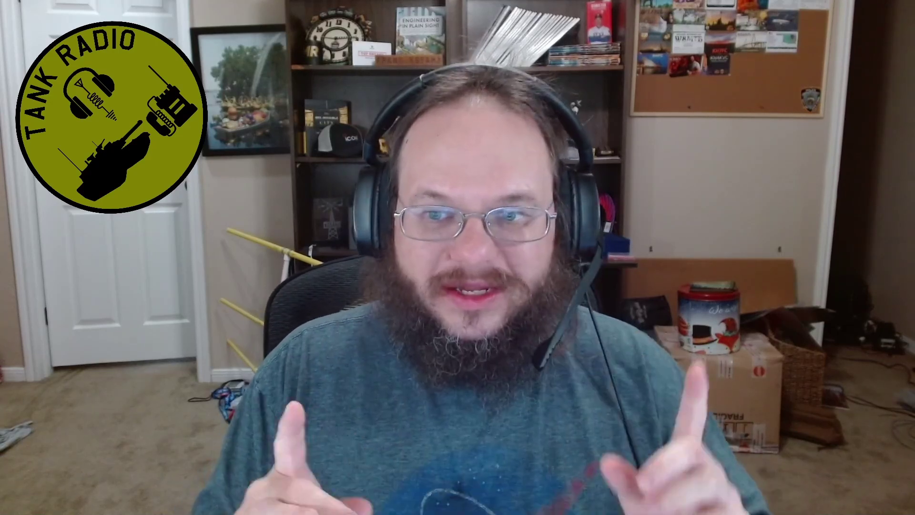
Draw a green T with plus and minus signs, then a red loop hanging from the line
{"action": "mouse_move", "coordinate": [678, 256]}
{"action": "left_mouse_down"}
{"action": "mouse_move", "coordinate": [629, 247]}
{"action": "mouse_move", "coordinate": [240, 246]}
{"action": "left_mouse_up"}
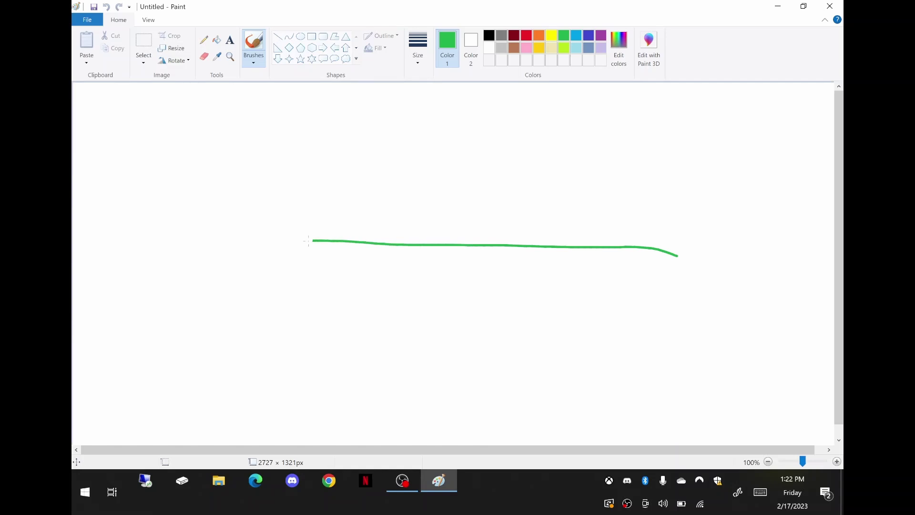
{"action": "left_click_drag", "start_coordinate": [438, 401], "coordinate": [456, 242]}
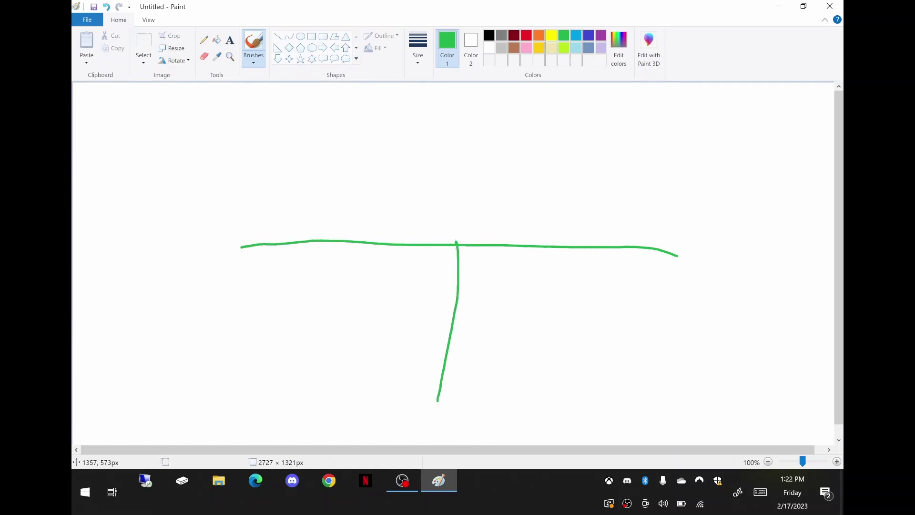
{"action": "left_click_drag", "start_coordinate": [304, 192], "coordinate": [372, 194]}
{"action": "left_click_drag", "start_coordinate": [334, 163], "coordinate": [340, 220]}
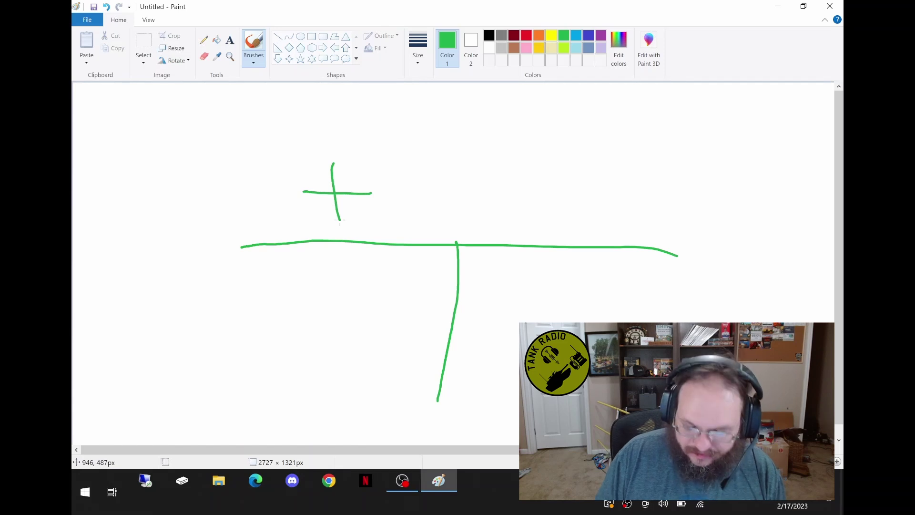
{"action": "left_click_drag", "start_coordinate": [500, 193], "coordinate": [606, 197]}
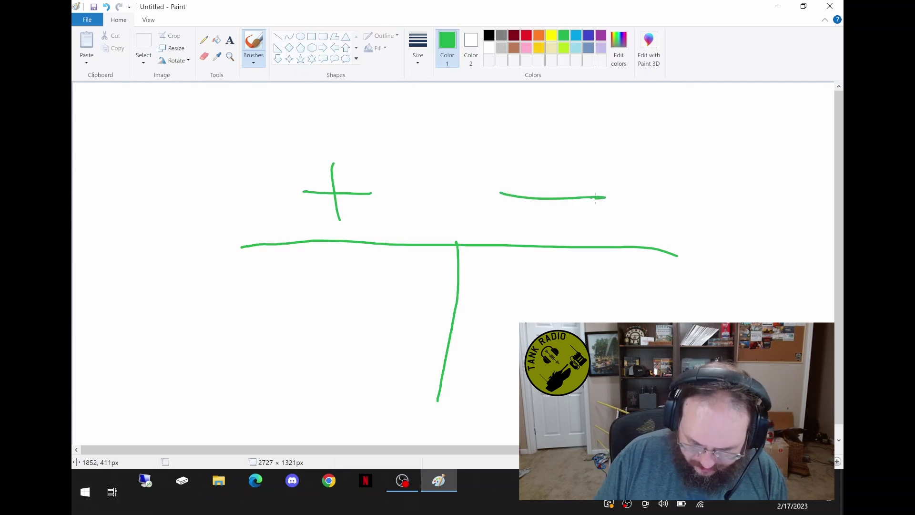
{"action": "left_click", "coordinate": [526, 36]}
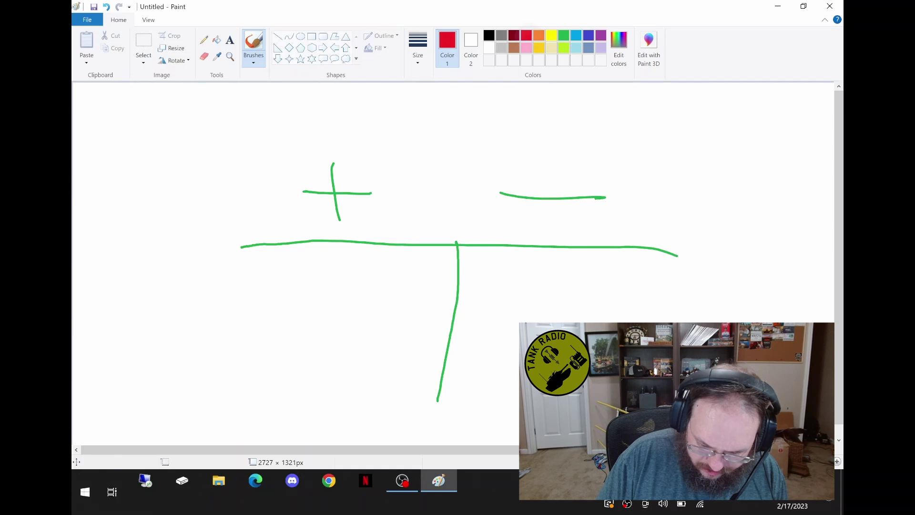
{"action": "mouse_move", "coordinate": [206, 401]}
{"action": "left_mouse_down"}
{"action": "mouse_move", "coordinate": [241, 342]}
{"action": "mouse_move", "coordinate": [255, 255]}
{"action": "mouse_move", "coordinate": [250, 292]}
{"action": "mouse_move", "coordinate": [204, 395]}
{"action": "mouse_move", "coordinate": [258, 275]}
{"action": "mouse_move", "coordinate": [254, 245]}
{"action": "left_mouse_up"}
Draw a black bracketed span across the top and label it 1/2
{"action": "left_click", "coordinate": [489, 36]}
{"action": "left_click_drag", "start_coordinate": [235, 116], "coordinate": [241, 162]}
{"action": "left_click_drag", "start_coordinate": [234, 139], "coordinate": [687, 130]}
{"action": "left_click_drag", "start_coordinate": [697, 92], "coordinate": [693, 154]}
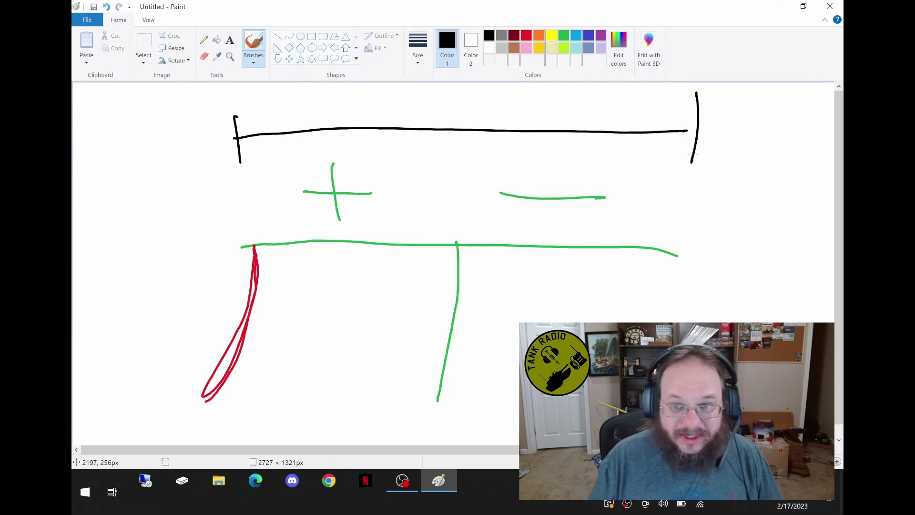
{"action": "mouse_move", "coordinate": [374, 93]}
{"action": "left_mouse_down"}
{"action": "mouse_move", "coordinate": [434, 123]}
{"action": "mouse_move", "coordinate": [511, 105]}
{"action": "left_mouse_up"}
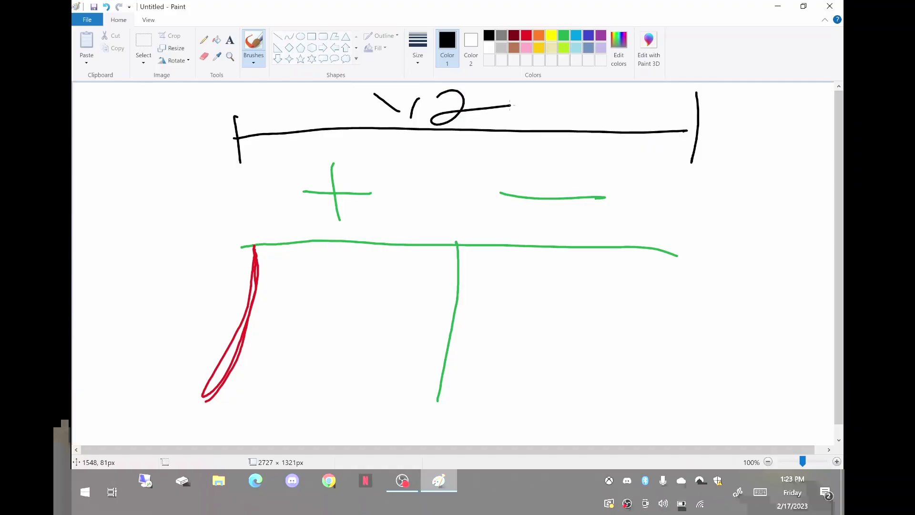
Draw two black quarter-length bracketed spans below the half span, each labelled 1/4
{"action": "mouse_move", "coordinate": [241, 183]}
{"action": "left_mouse_down"}
{"action": "mouse_move", "coordinate": [238, 215]}
{"action": "mouse_move", "coordinate": [468, 191]}
{"action": "left_mouse_up"}
{"action": "left_click_drag", "start_coordinate": [466, 162], "coordinate": [462, 208]}
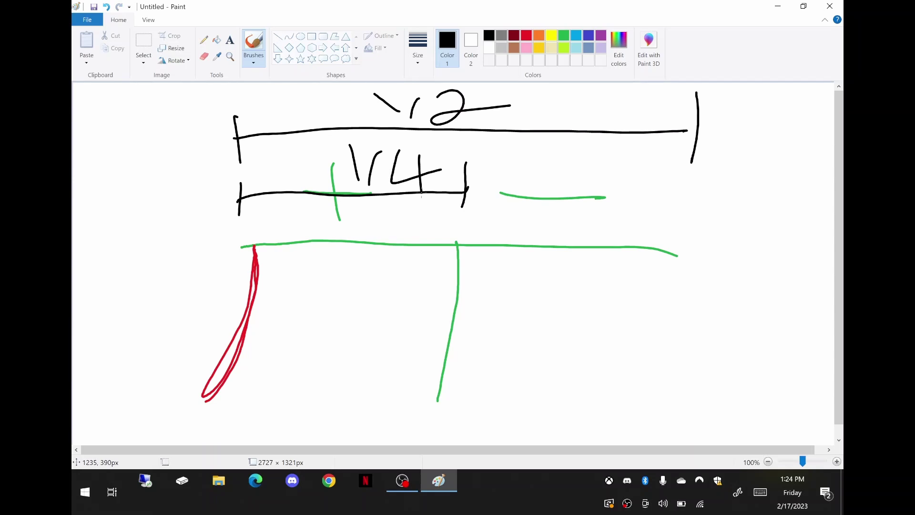
{"action": "mouse_move", "coordinate": [497, 168]}
{"action": "left_mouse_down"}
{"action": "mouse_move", "coordinate": [687, 172]}
{"action": "mouse_move", "coordinate": [693, 215]}
{"action": "left_mouse_up"}
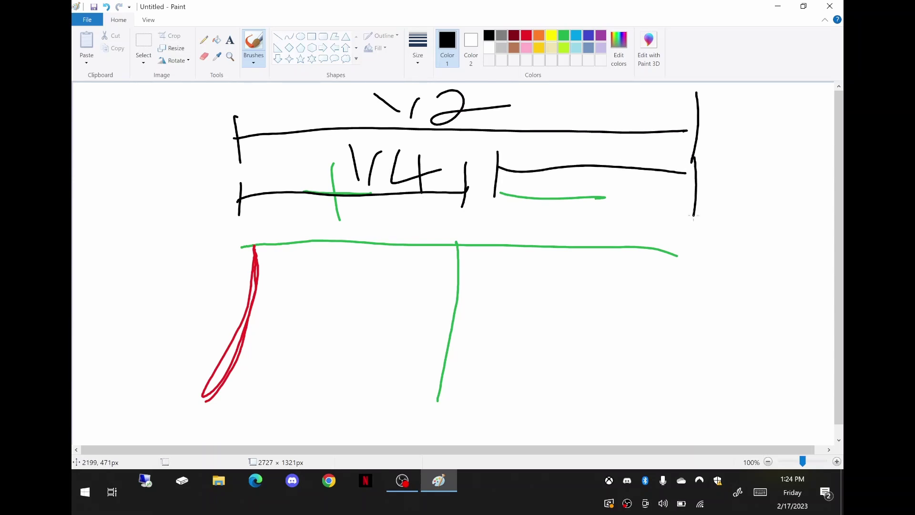
{"action": "left_click_drag", "start_coordinate": [616, 145], "coordinate": [651, 159]}
{"action": "left_click_drag", "start_coordinate": [633, 148], "coordinate": [632, 190]}
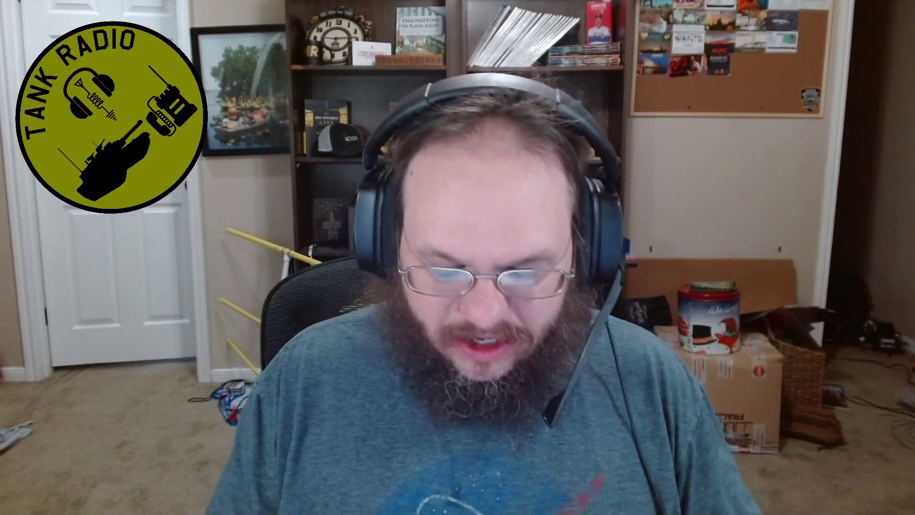
{"action": "mouse_move", "coordinate": [769, 362]}
{"action": "left_mouse_down"}
{"action": "mouse_move", "coordinate": [828, 362]}
{"action": "mouse_move", "coordinate": [831, 375]}
{"action": "left_mouse_up"}
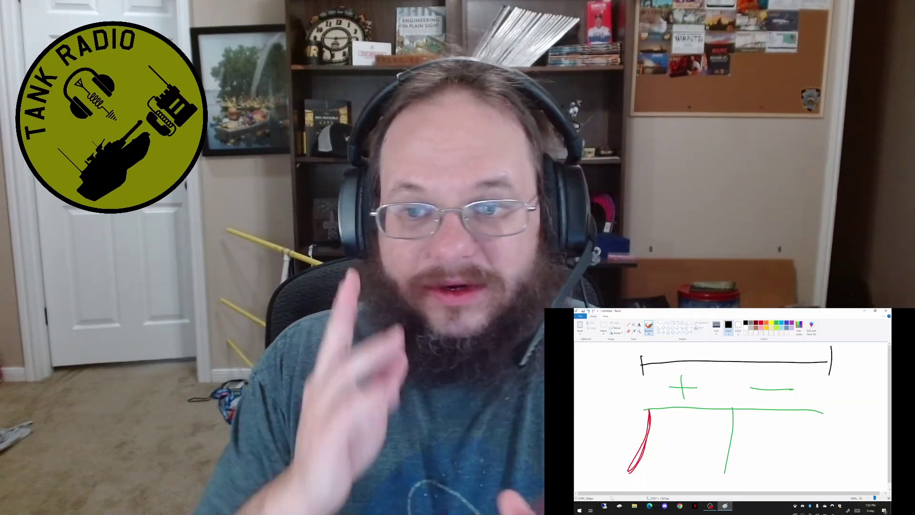
{"action": "left_click_drag", "start_coordinate": [699, 347], "coordinate": [755, 351]}
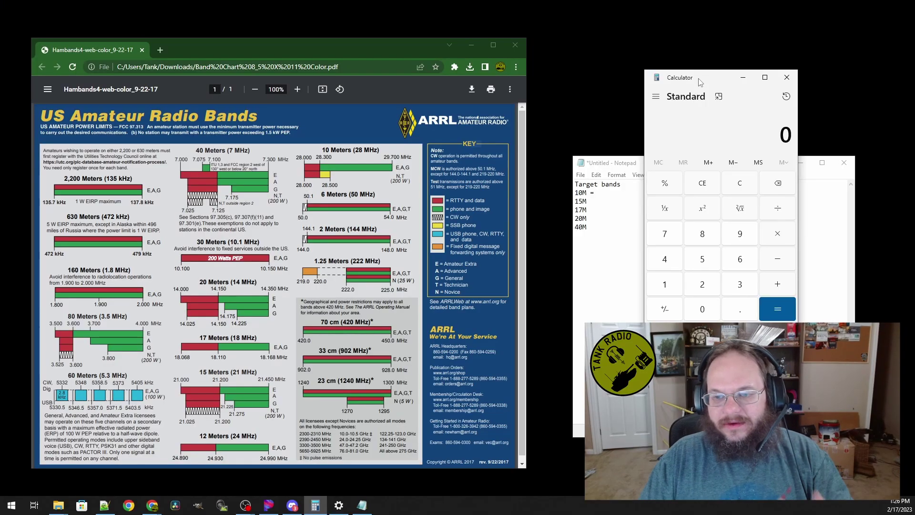
Compute the 10M mid-band in Calculator: (29.7 − 28.3) / 2 + 28.3 = 29
{"action": "type", "text": "29.7"}
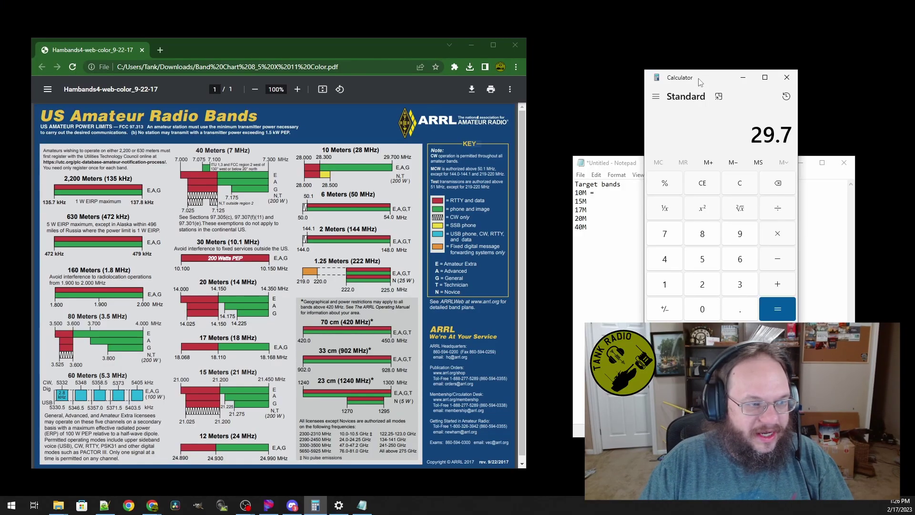
{"action": "type", "text": " - 28.3"}
{"action": "key", "text": "Return"}
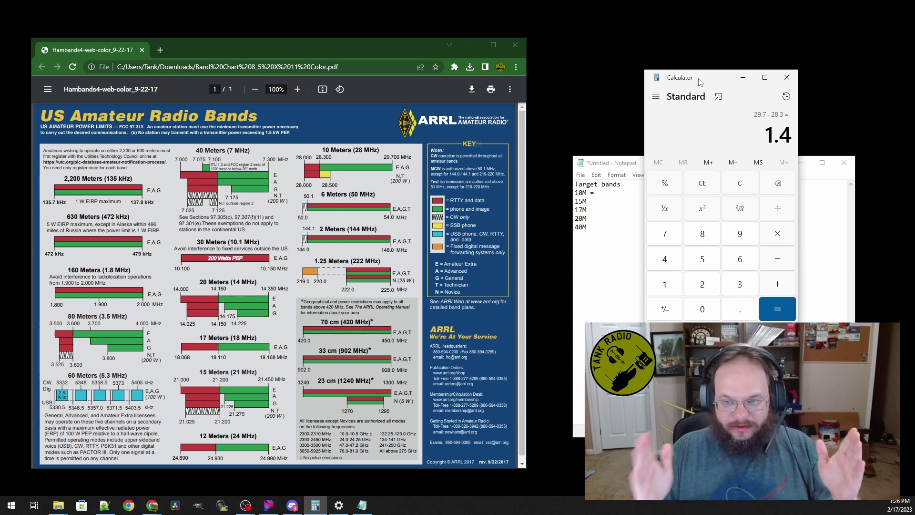
{"action": "key", "text": "plus"}
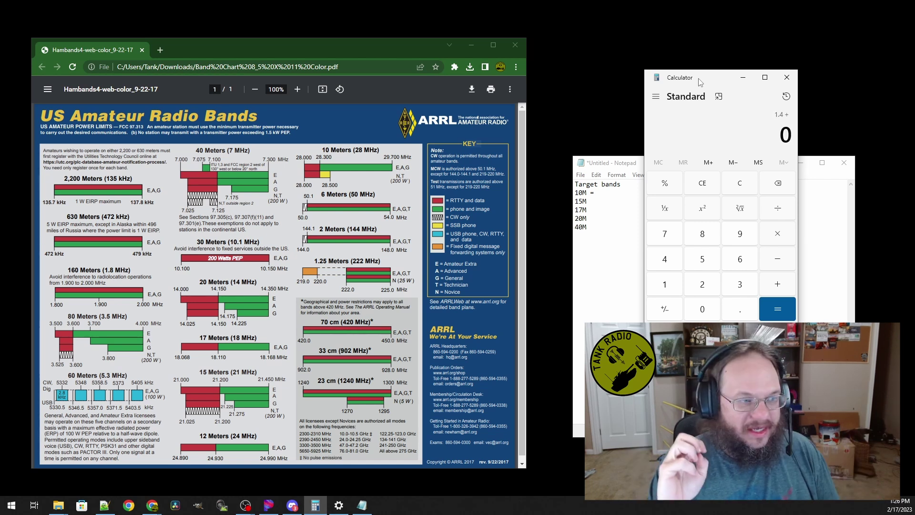
{"action": "key", "text": "slash"}
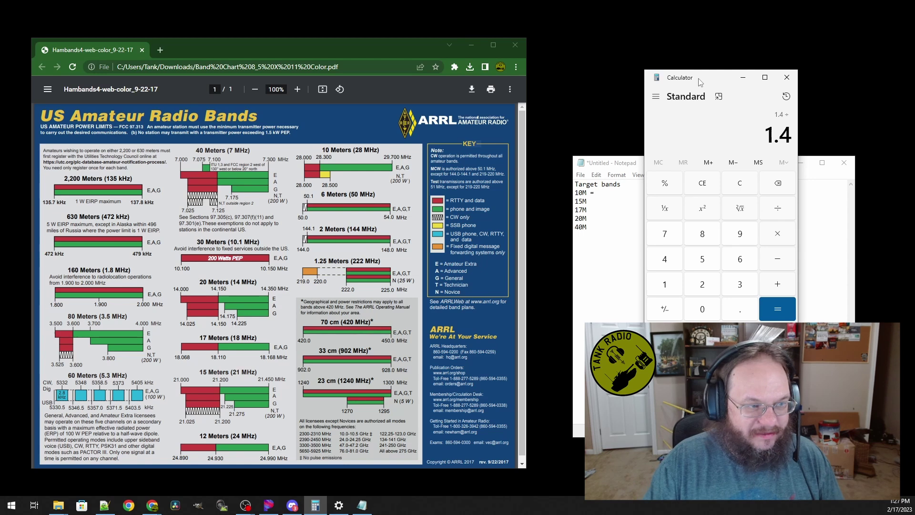
{"action": "key", "text": "2"}
{"action": "key", "text": "Return"}
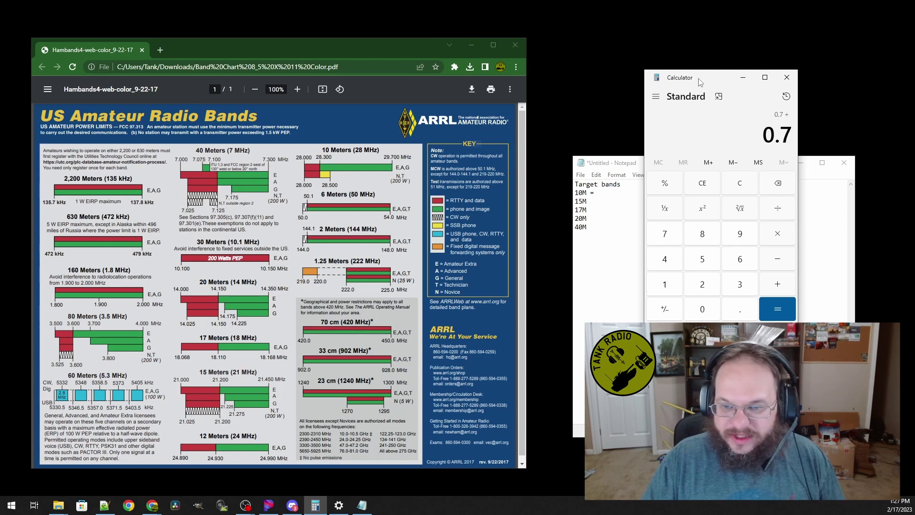
{"action": "type", "text": "28."}
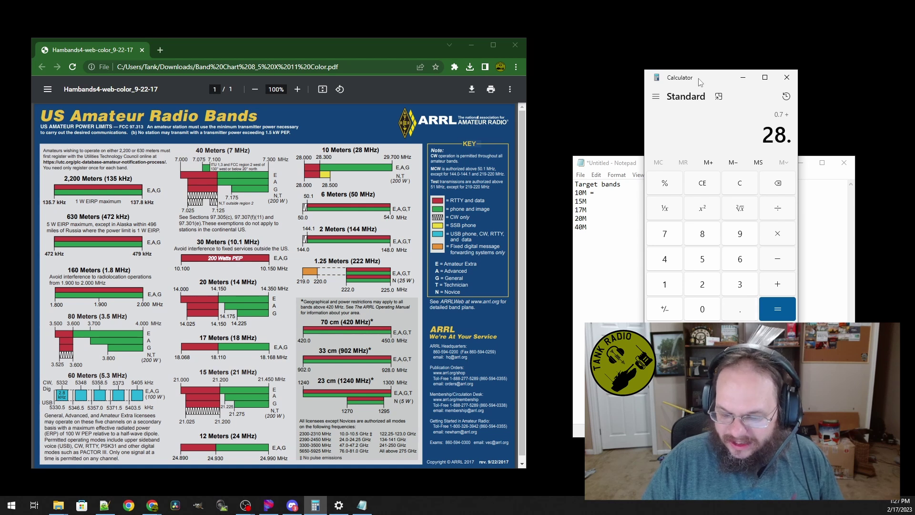
{"action": "type", "text": "30"}
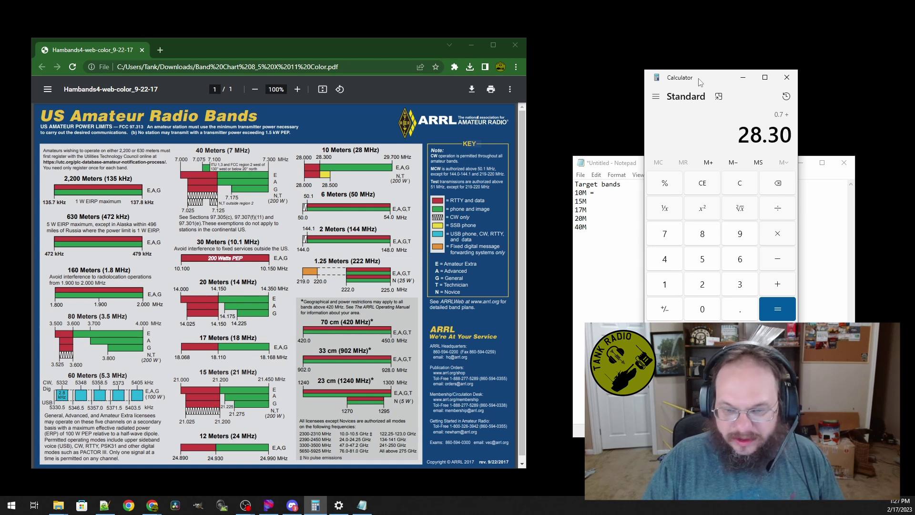
{"action": "key", "text": "Return"}
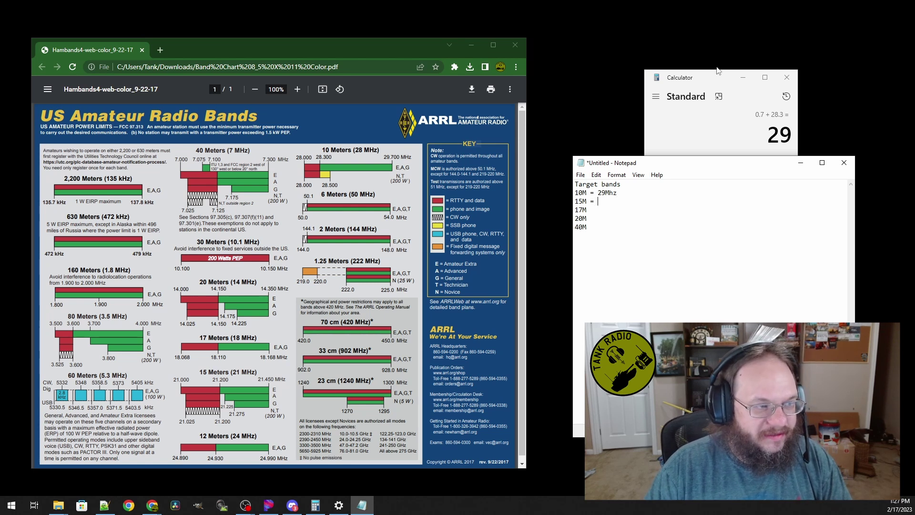
{"action": "key", "text": "alt+Tab"}
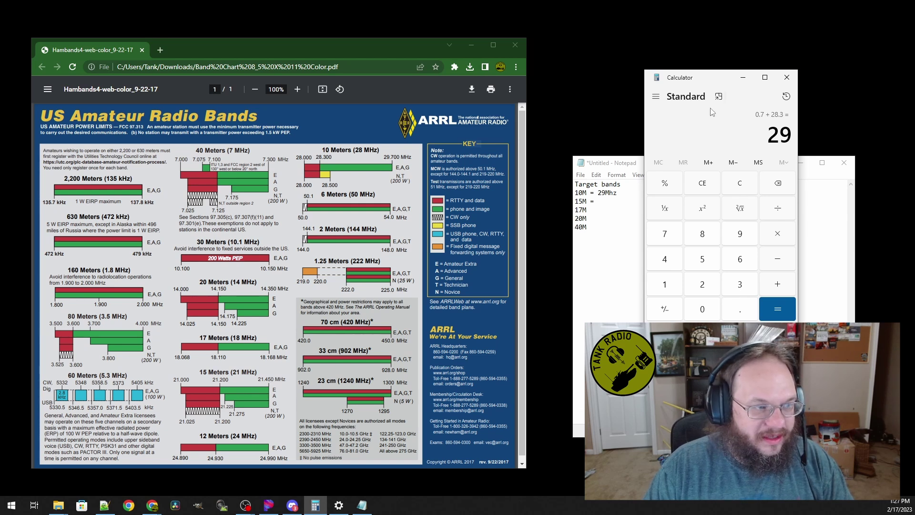
Compute the 15M mid-band: (21.45 − 21.2) / 2 + 21.2 = 21.325
{"action": "type", "text": "21."}
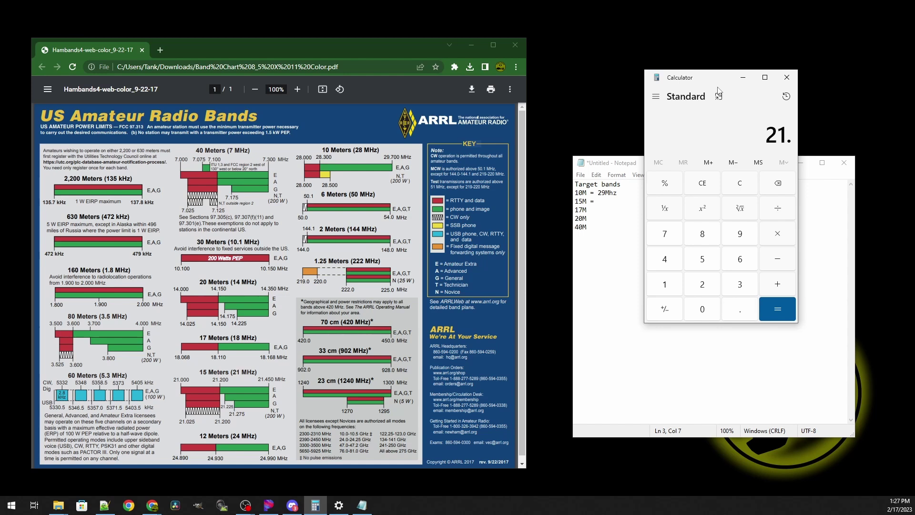
{"action": "type", "text": "45 - 21.2"}
{"action": "key", "text": "Return"}
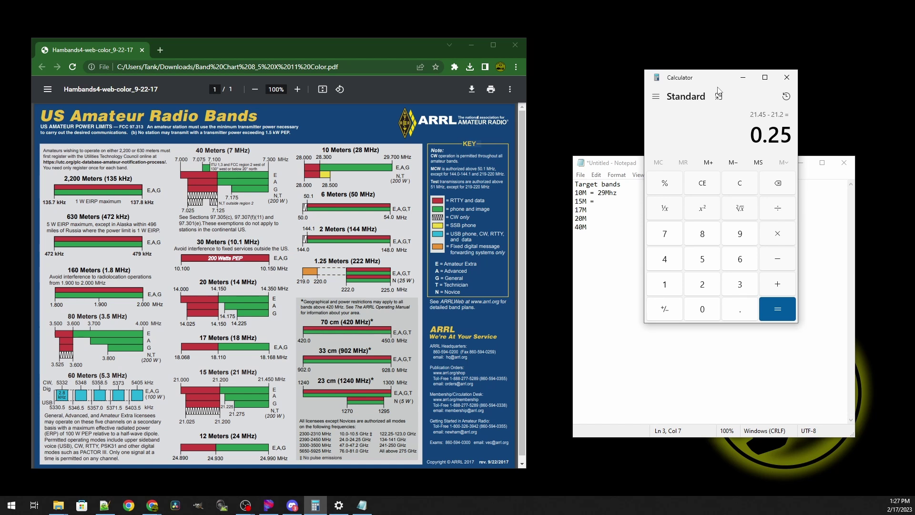
{"action": "type", "text": "2"}
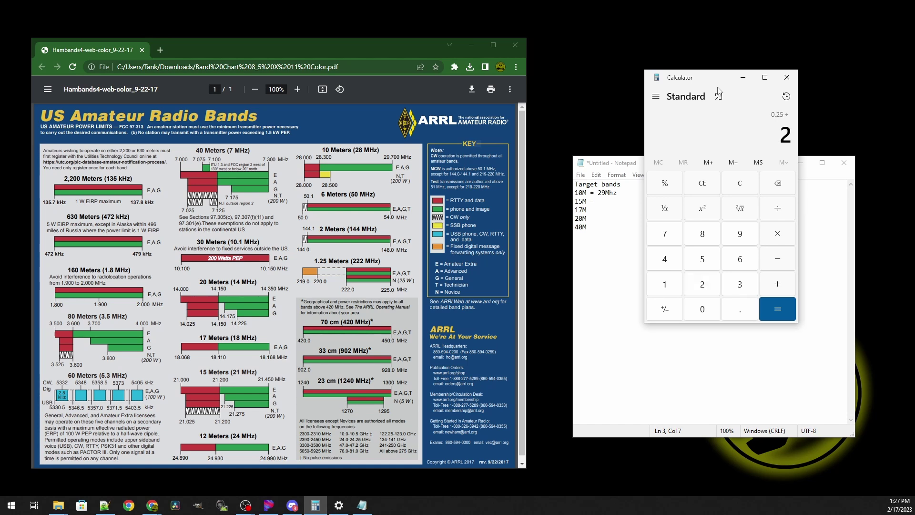
{"action": "key", "text": "Return"}
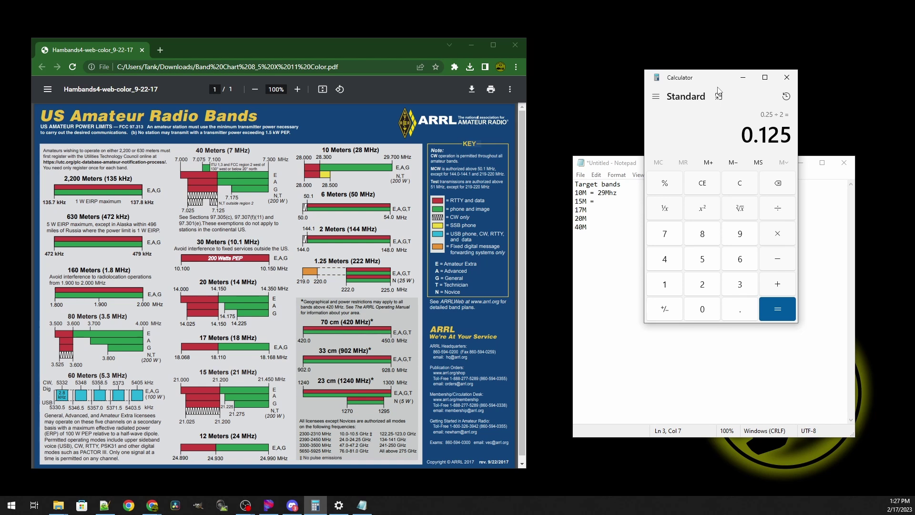
{"action": "type", "text": "21.2"}
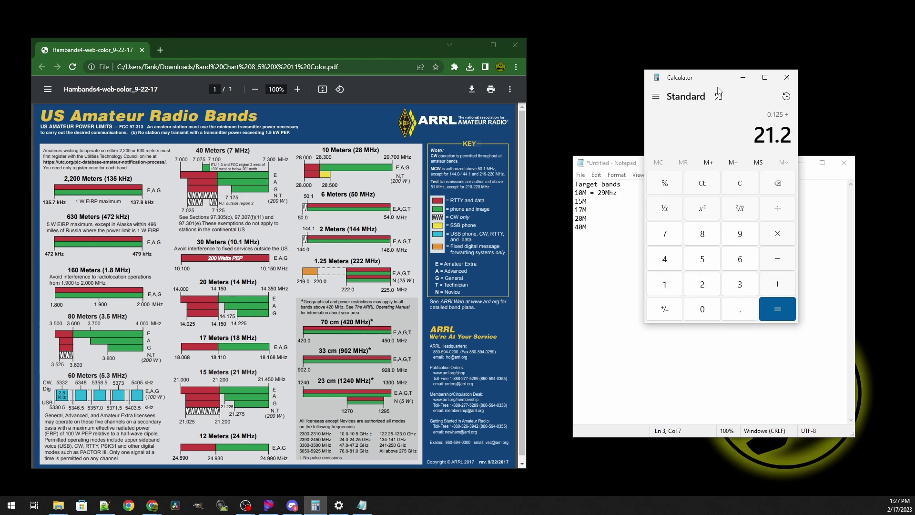
{"action": "key", "text": "Return"}
{"action": "left_click", "coordinate": [611, 205]}
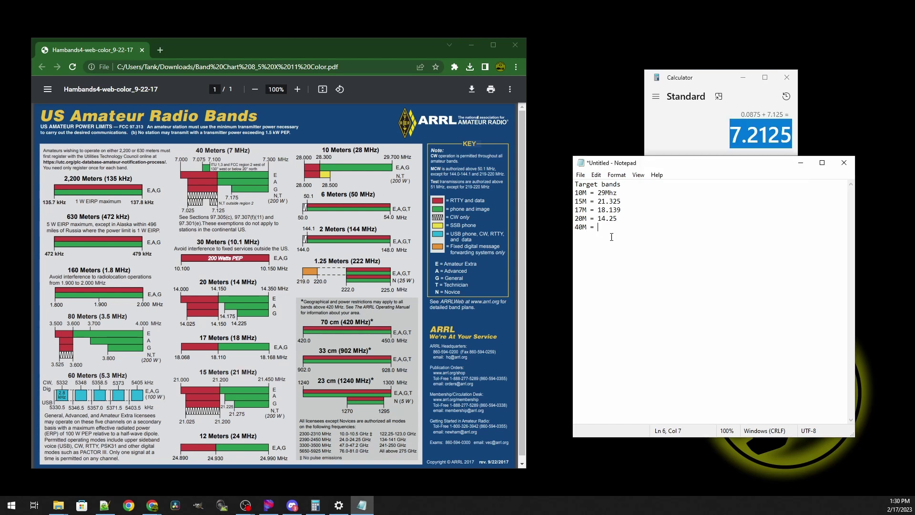
Delete the 'Mhz' unit from the end of the 10M = 29 entry
{"action": "left_click", "coordinate": [618, 192]}
{"action": "key", "text": "BackSpace"}
{"action": "key", "text": "BackSpace"}
{"action": "key", "text": "BackSpace"}
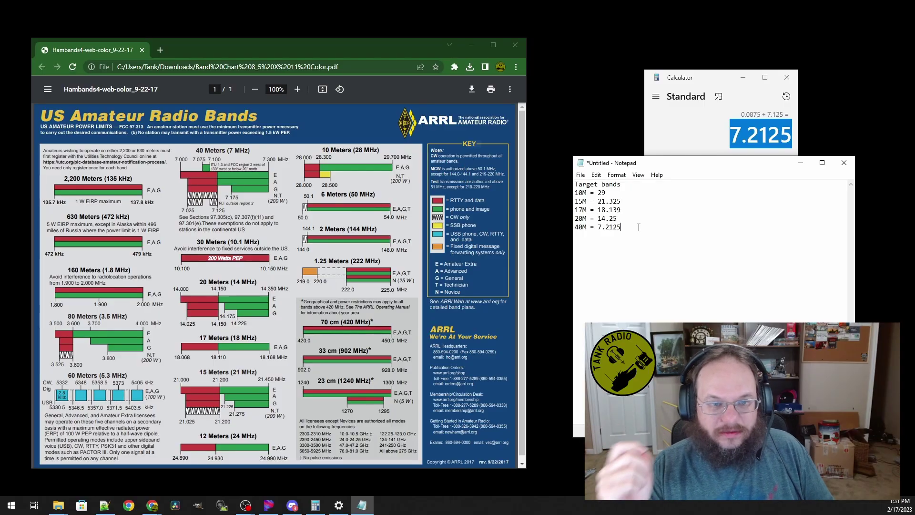
Calculate 14.24 × 2 = 28.48, then select the 10M = 29 line in Notepad
{"action": "left_click", "coordinate": [702, 87]}
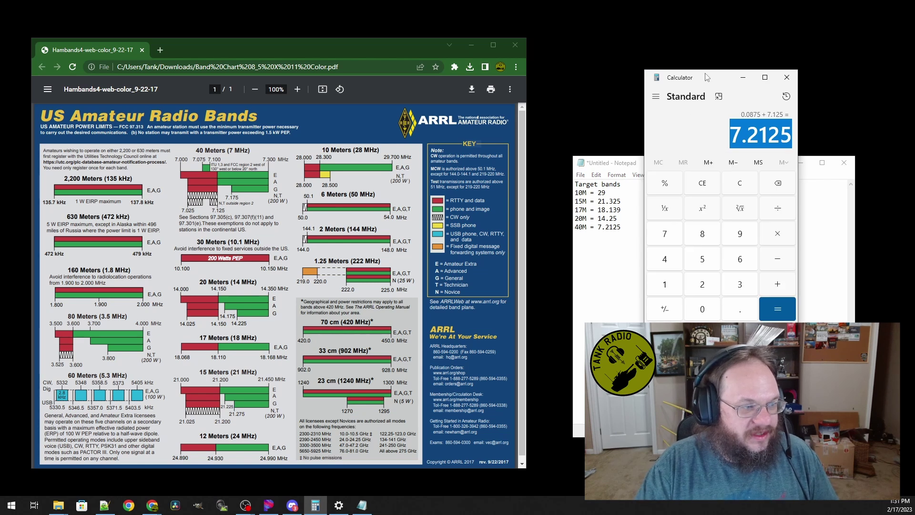
{"action": "type", "text": "14.24"}
{"action": "key", "text": "asterisk"}
{"action": "type", "text": "2"}
{"action": "key", "text": "Return"}
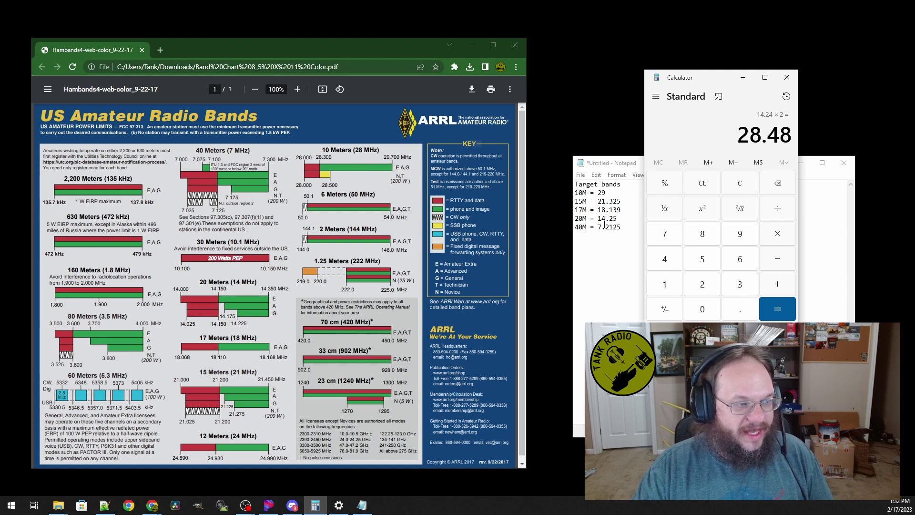
{"action": "left_click_drag", "start_coordinate": [575, 193], "coordinate": [606, 193]}
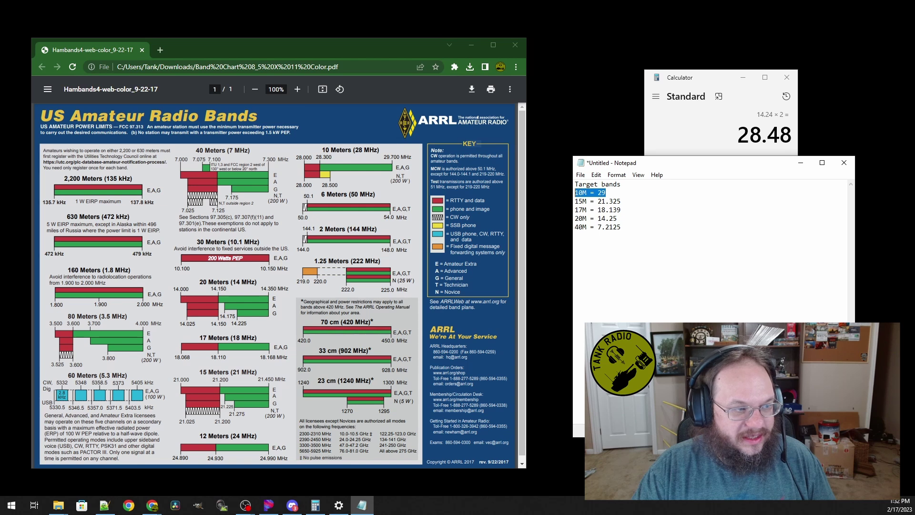